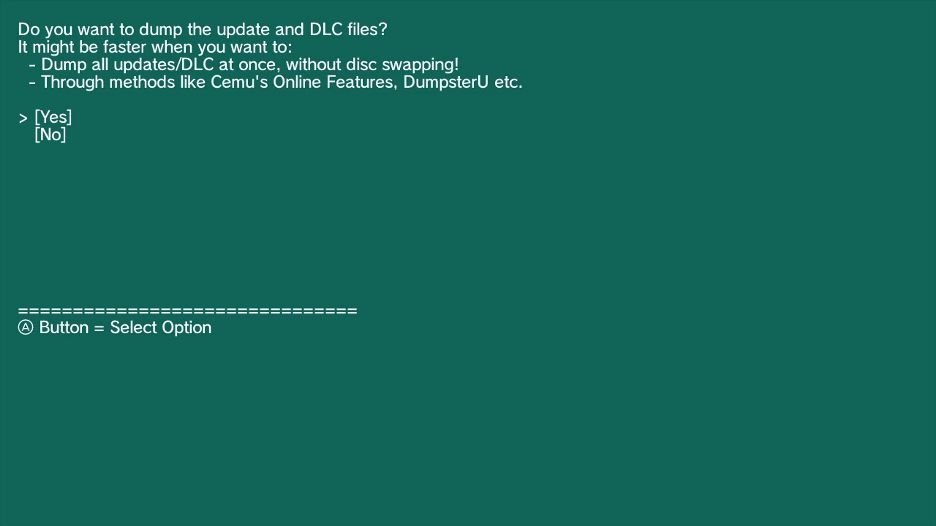
Dump the Mario Kart 8 disc with its update and DLC files to the SD card
key(Return)
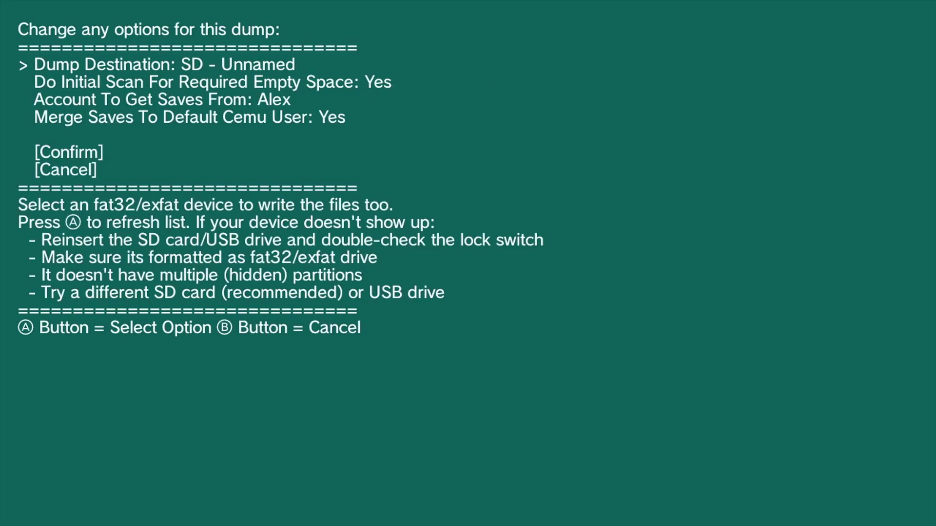
key(Down)
key(Down)
key(Down)
key(Down)
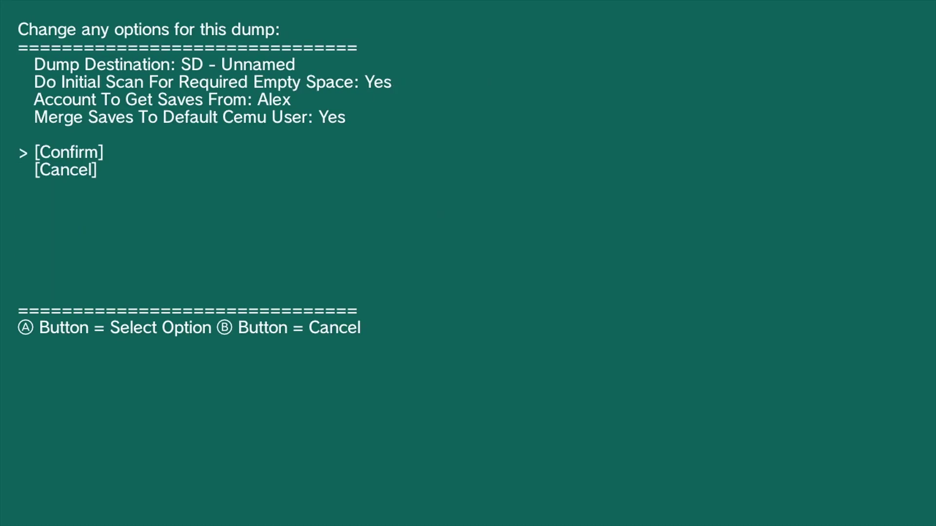
key(Return)
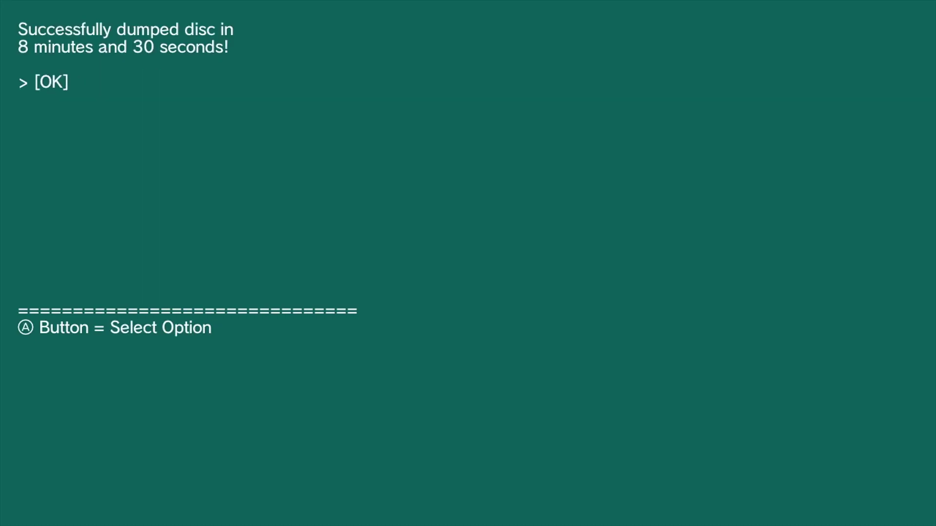
Dismiss the dump success message and quit Dumpling
key(Return)
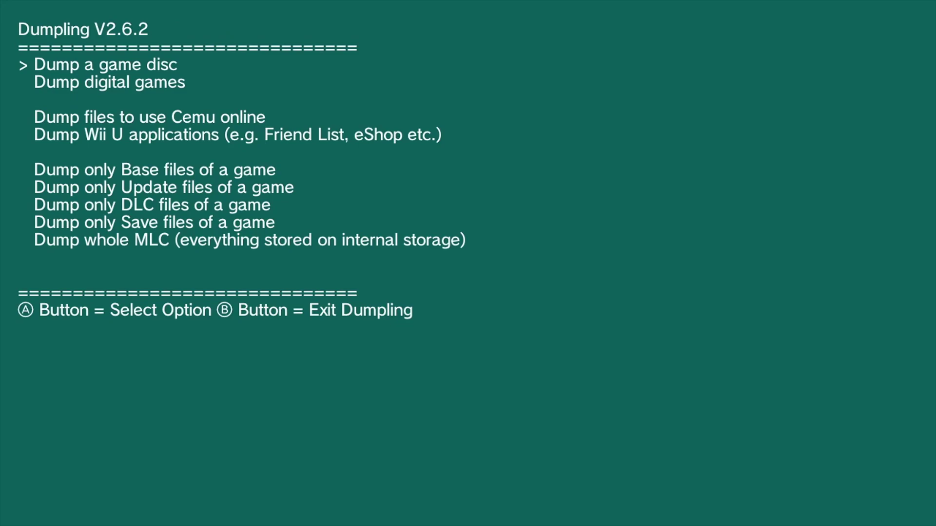
key(Escape)
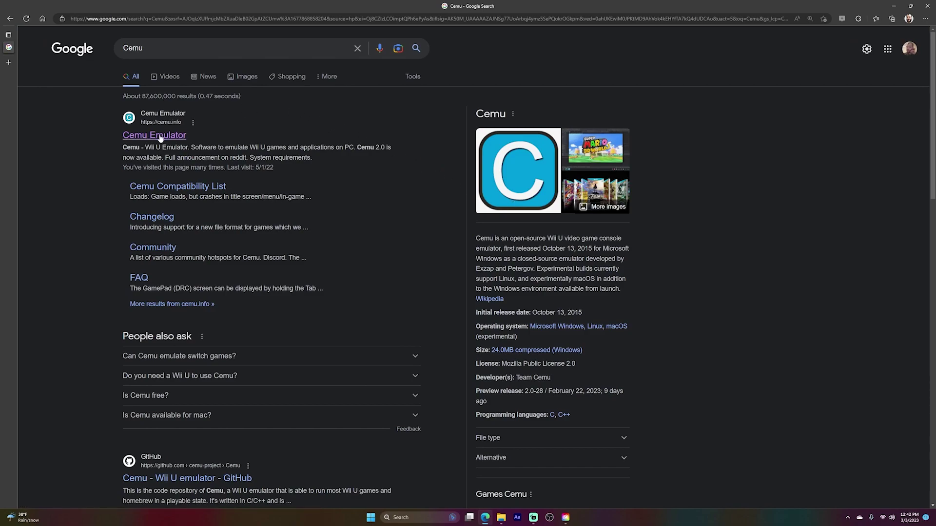
Go from the Cemu search result to the expanded Cemu 2.0-28 Experimental release assets
click(159, 136)
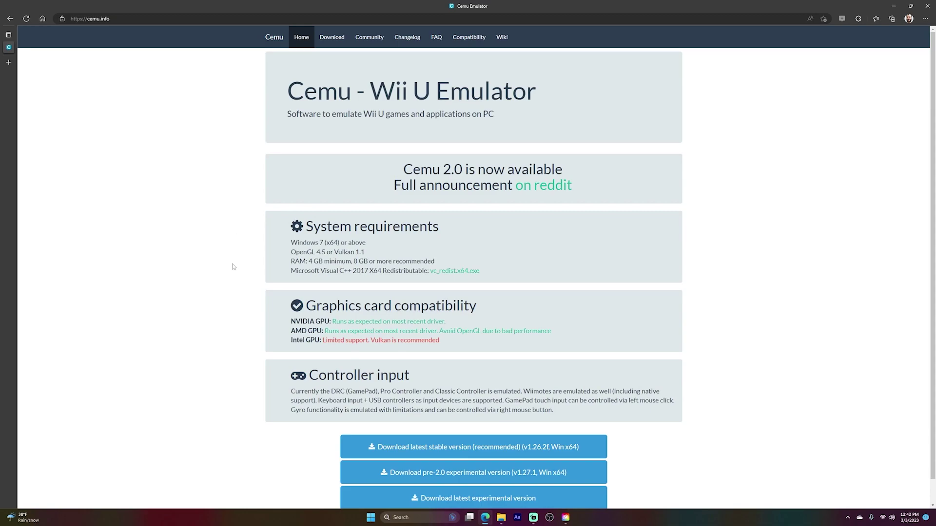
scroll(230, 294, down, 1)
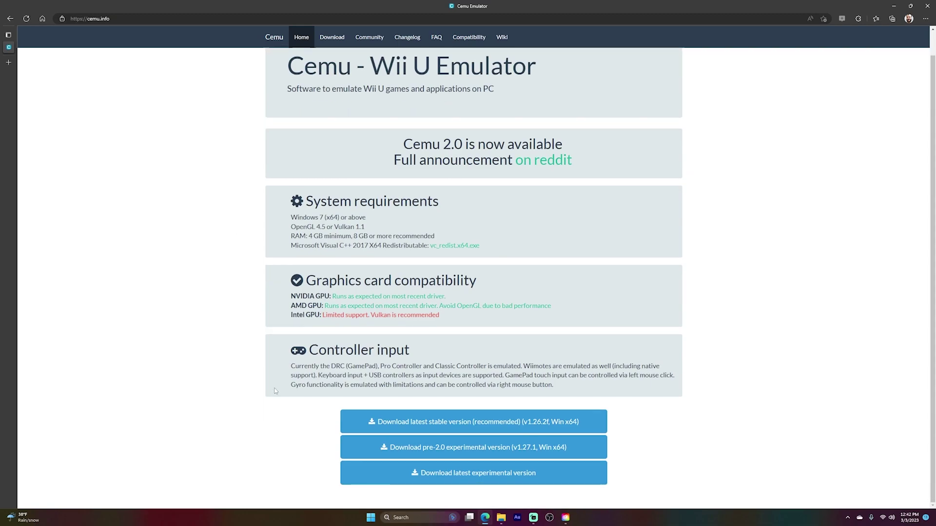
click(391, 477)
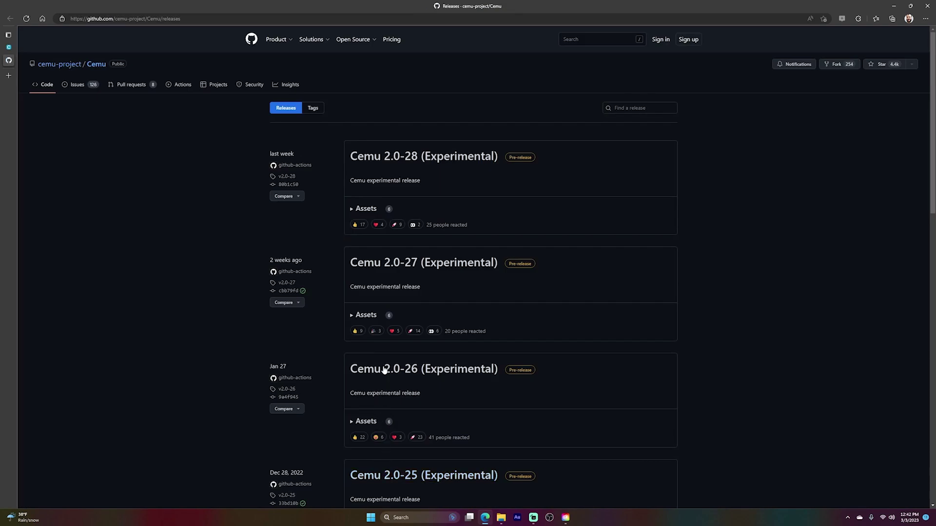
click(352, 211)
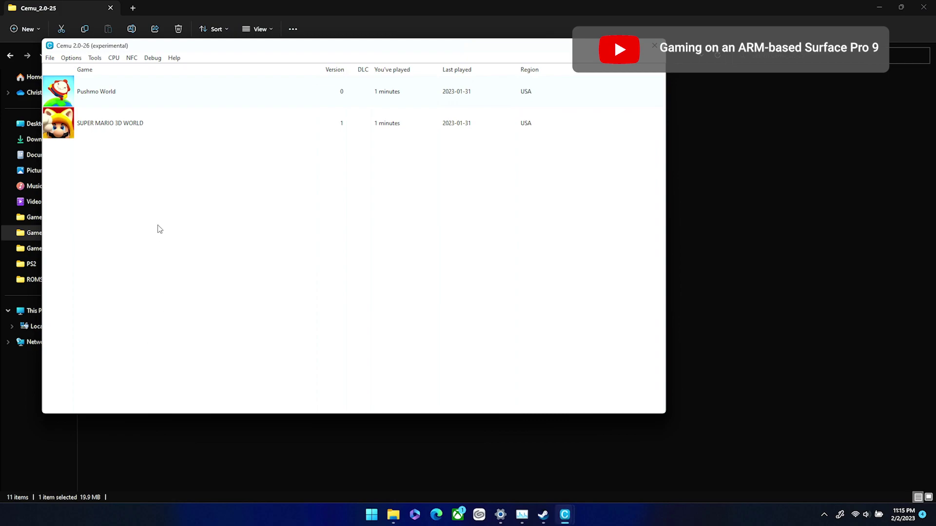
Launch Pushmo World and drag its GamePad View window to the lower right
double_click(126, 99)
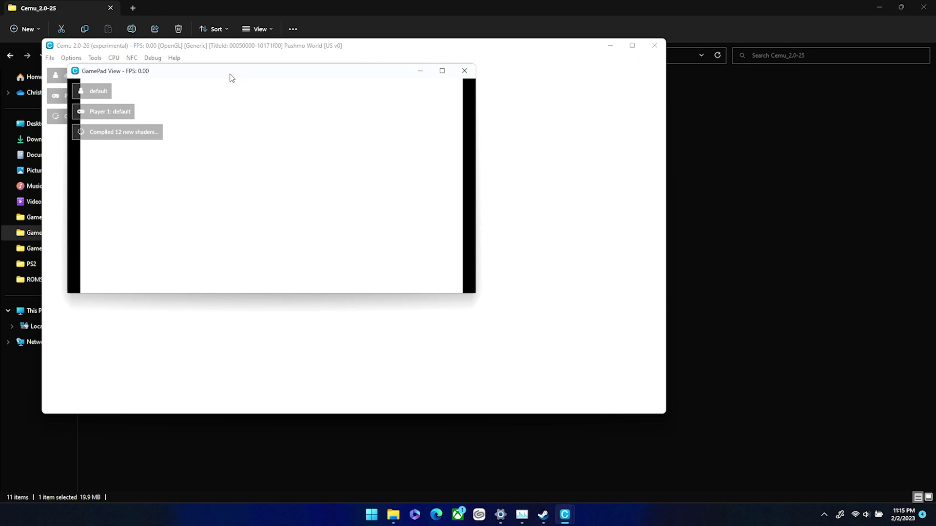
drag(229, 78, 636, 283)
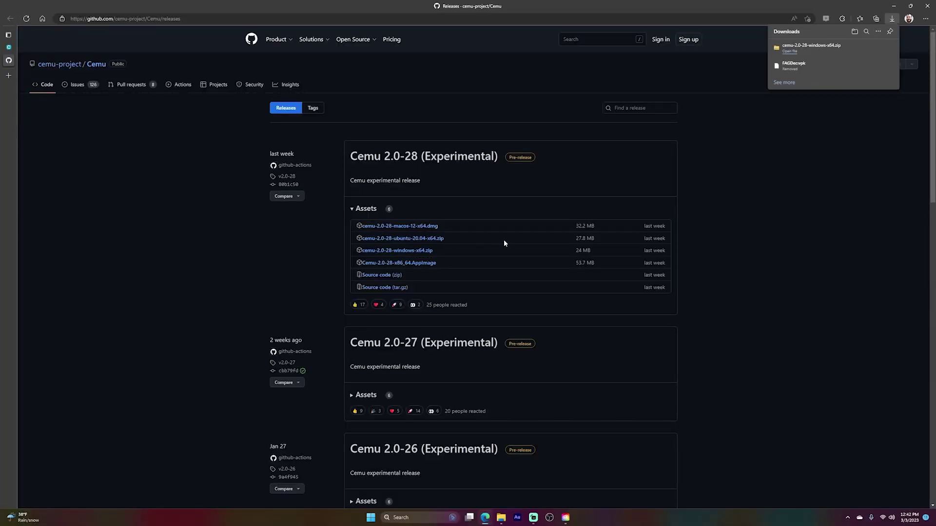
Extract the downloaded Cemu 2.0-28 Windows zip into Documents
click(812, 46)
click(400, 80)
click(548, 228)
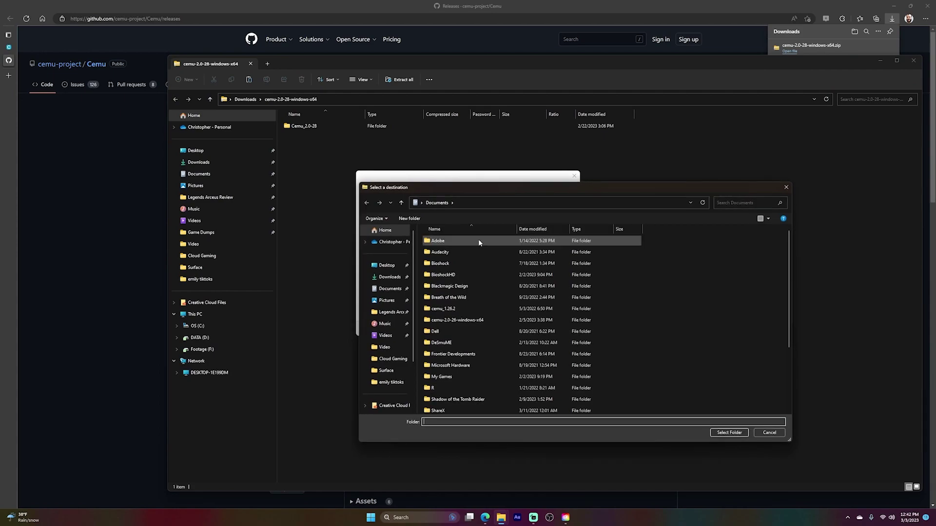
click(384, 291)
click(729, 432)
click(534, 328)
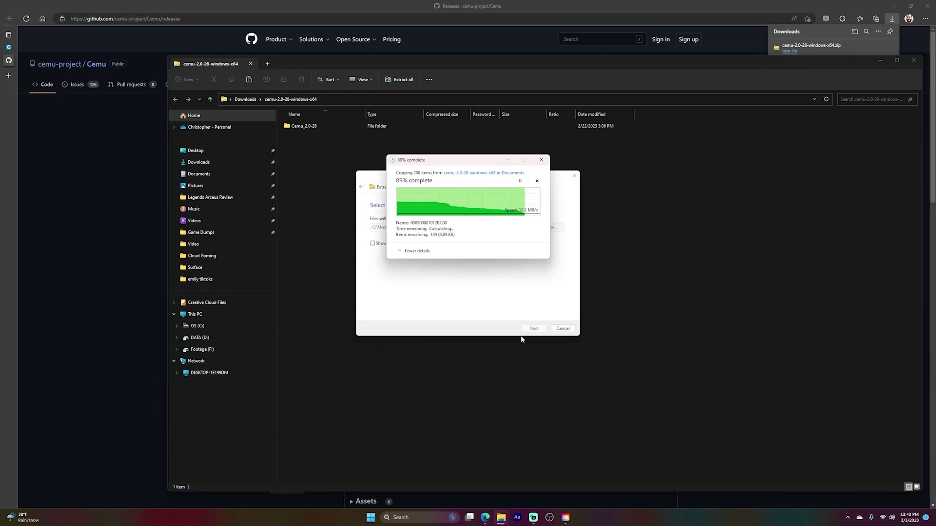
Launch Cemu.exe from Documents\Cemu_2.0-28
click(209, 174)
double_click(329, 205)
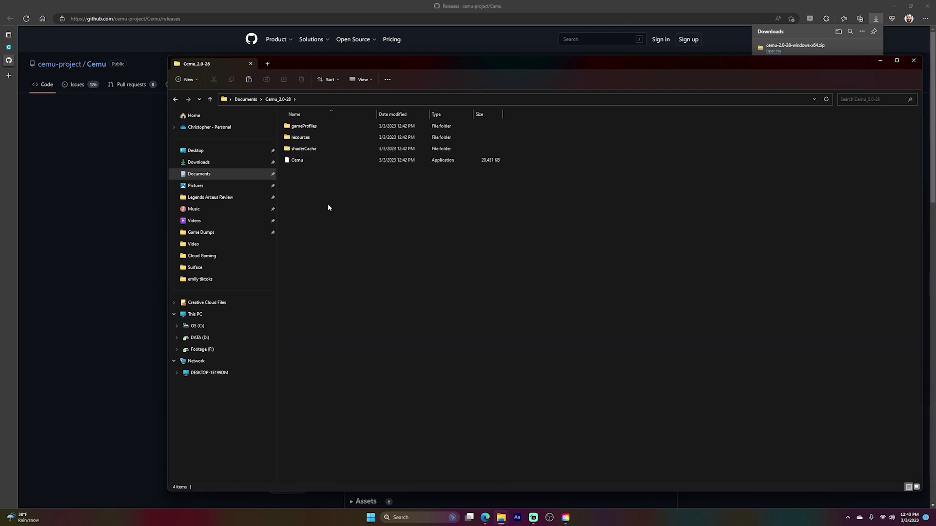
double_click(322, 161)
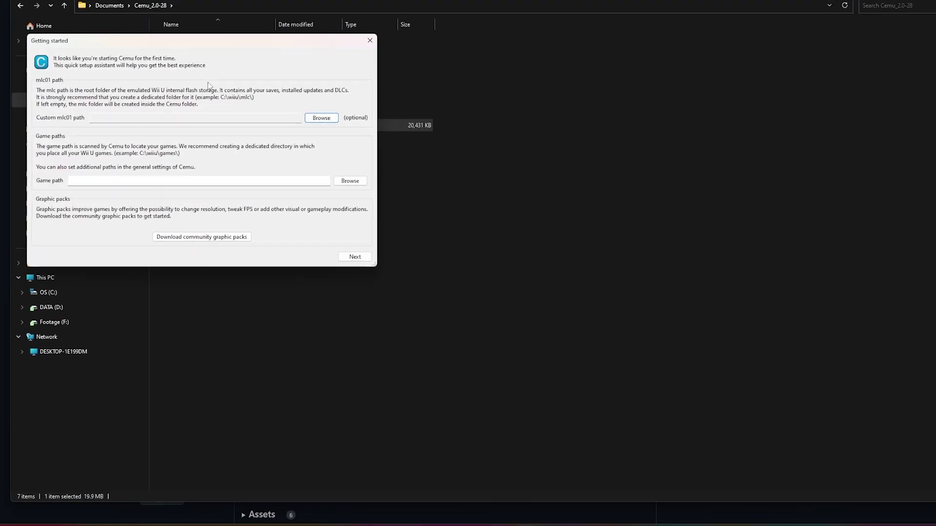
Finish Cemu's first-run setup with D:\Games\WiiU as the game path, then maximize the window
click(349, 184)
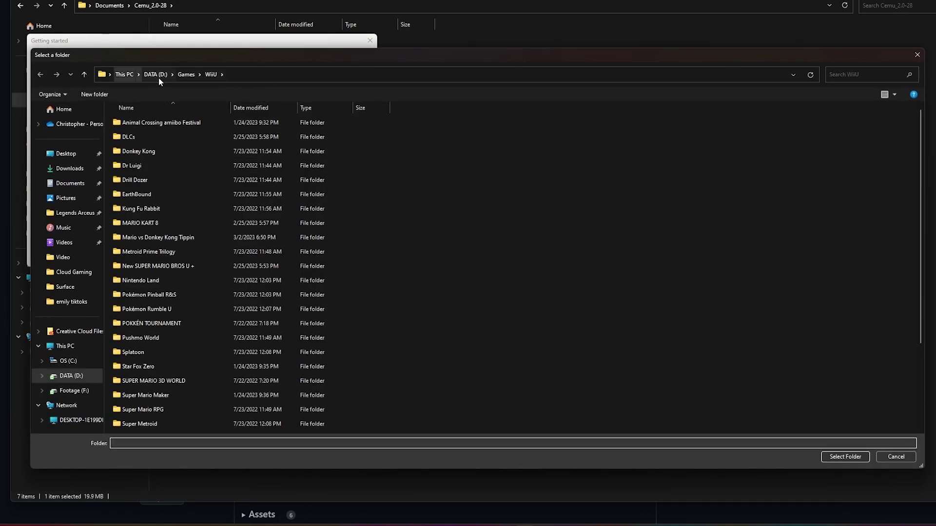
click(840, 457)
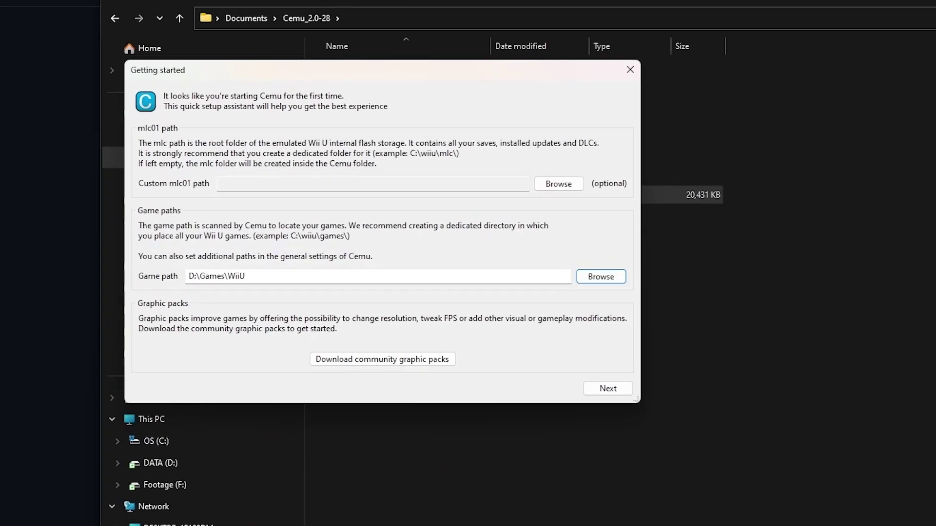
click(626, 397)
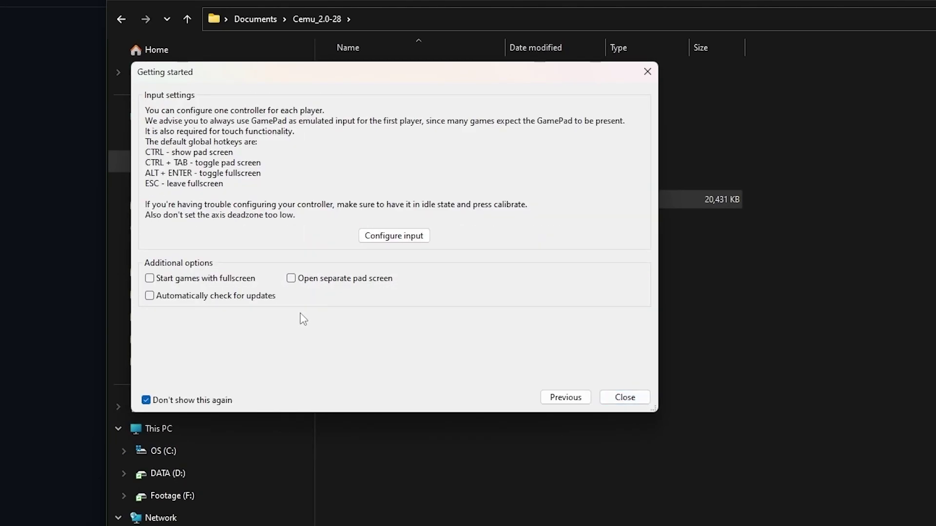
click(626, 399)
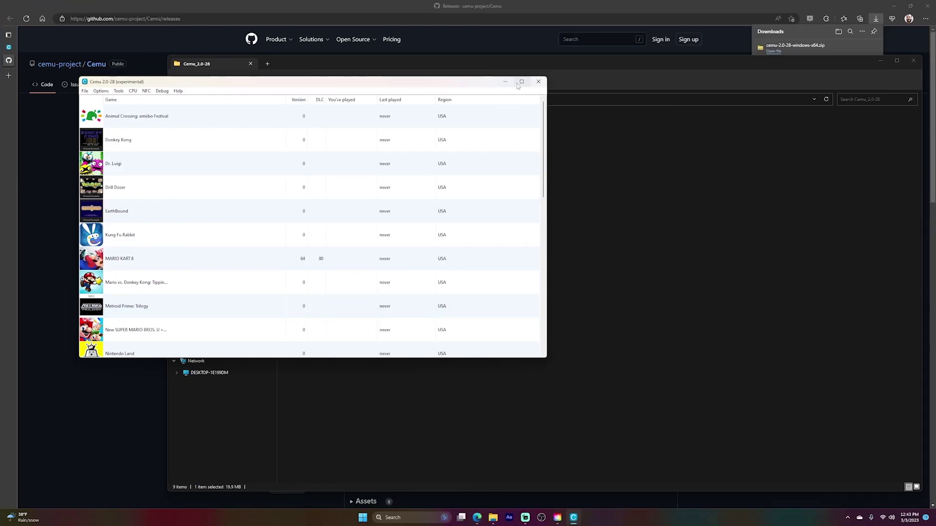
click(521, 82)
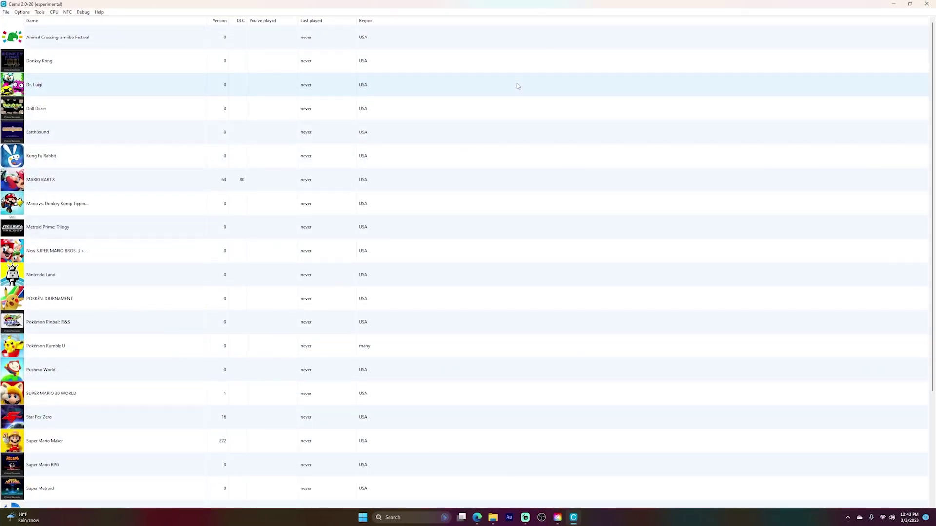
Check Mario Kart 8's context menu and the D:/Games/WiiU path in General settings
right_click(285, 189)
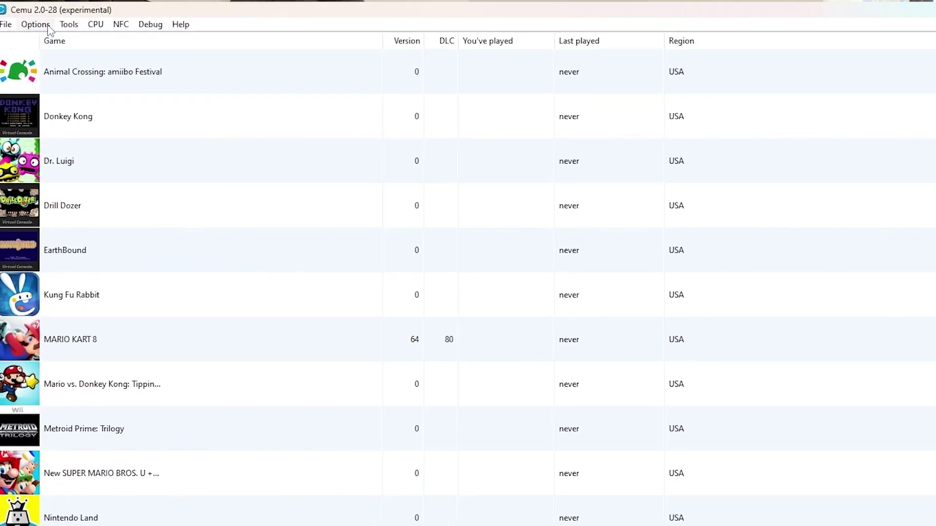
click(57, 29)
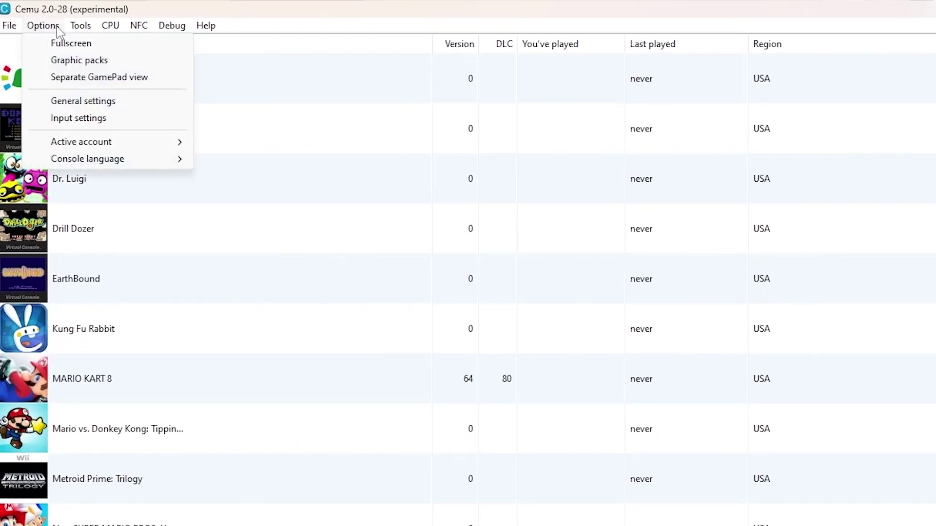
click(64, 106)
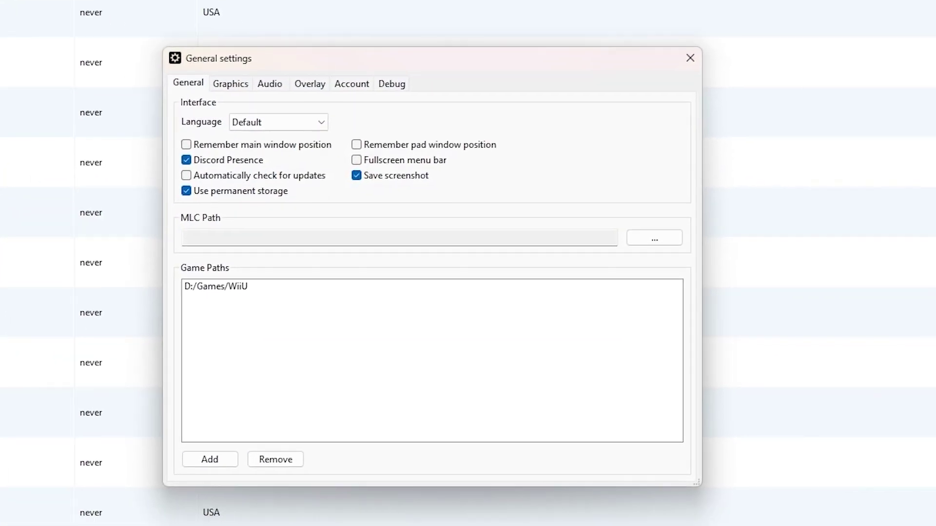
click(246, 289)
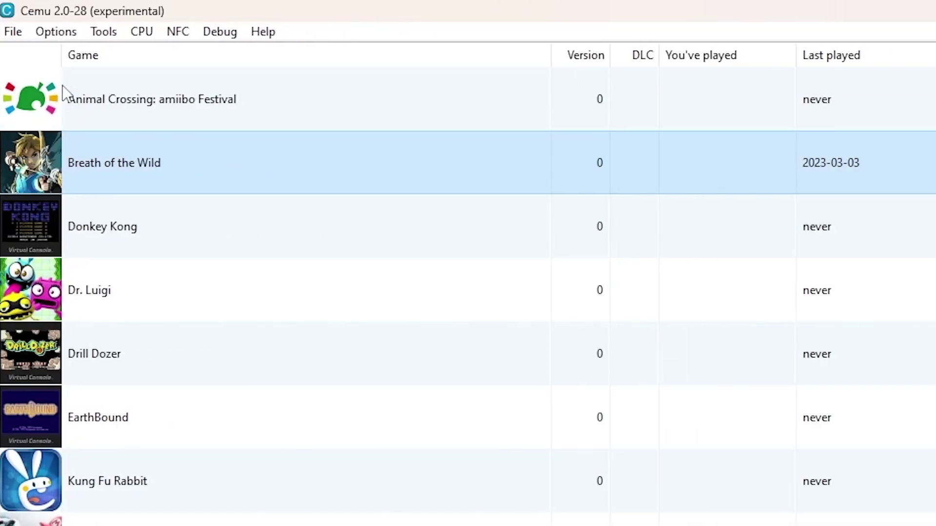
Install the Breath of the Wild update from the Updates folder
click(13, 32)
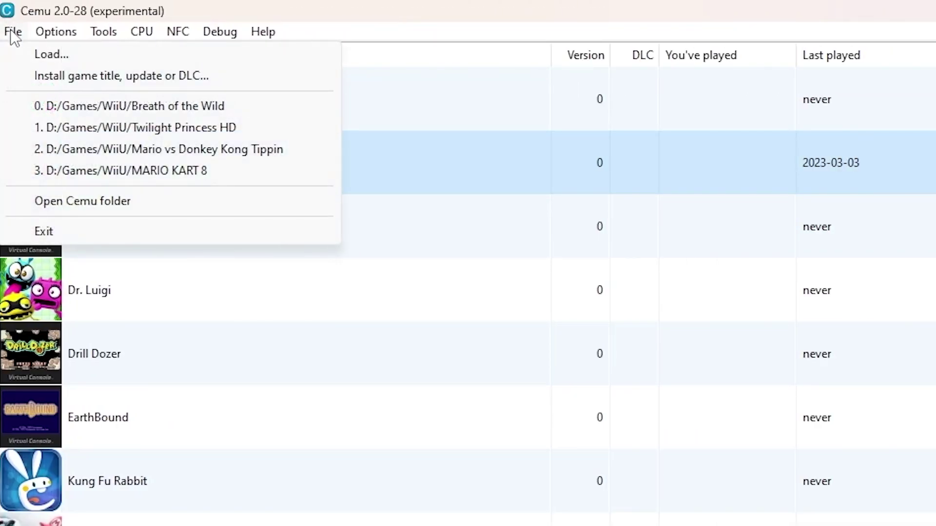
click(30, 79)
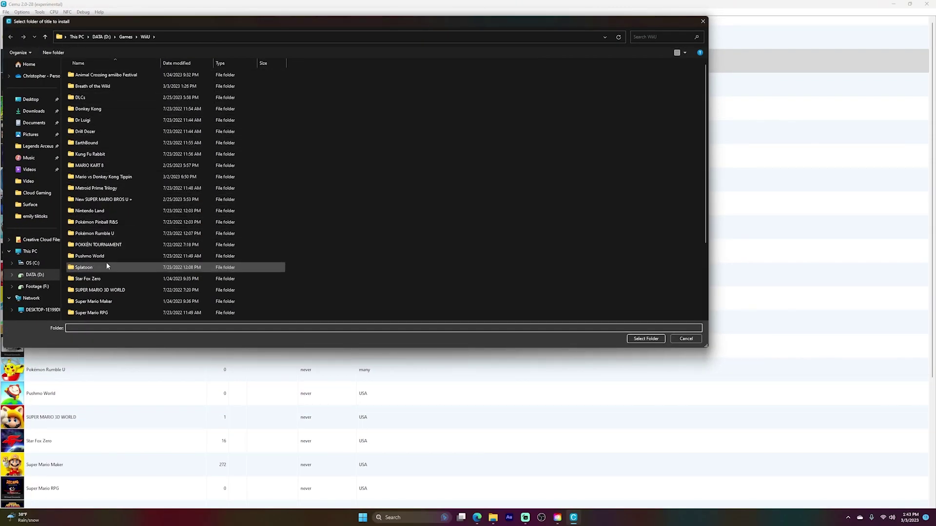
scroll(106, 263, down, 3)
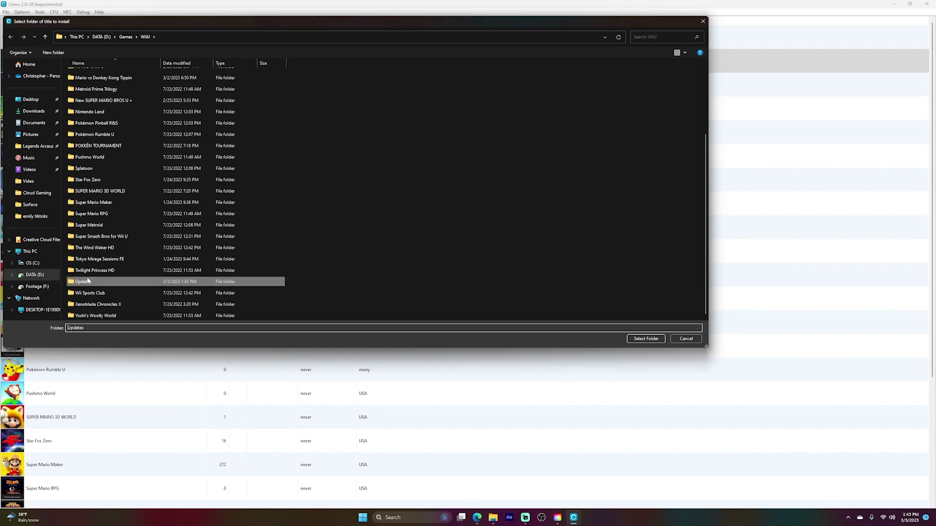
double_click(87, 281)
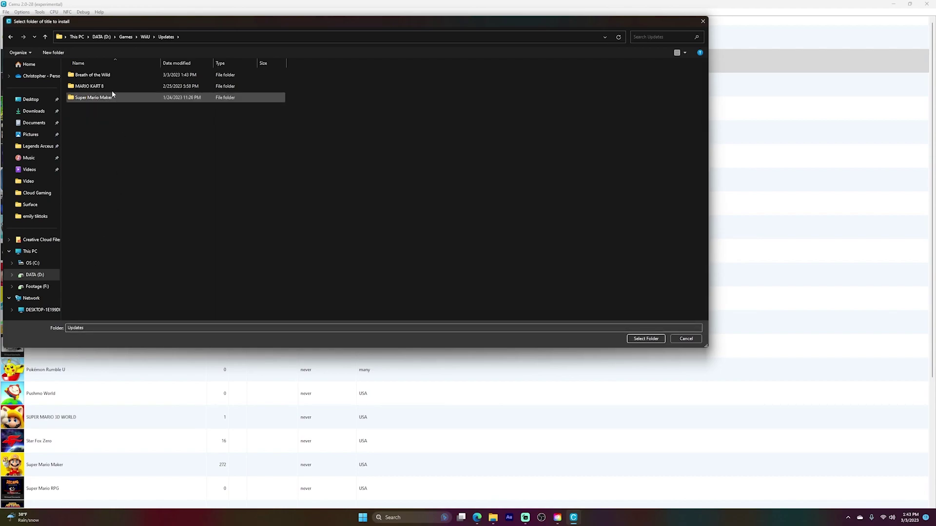
click(107, 76)
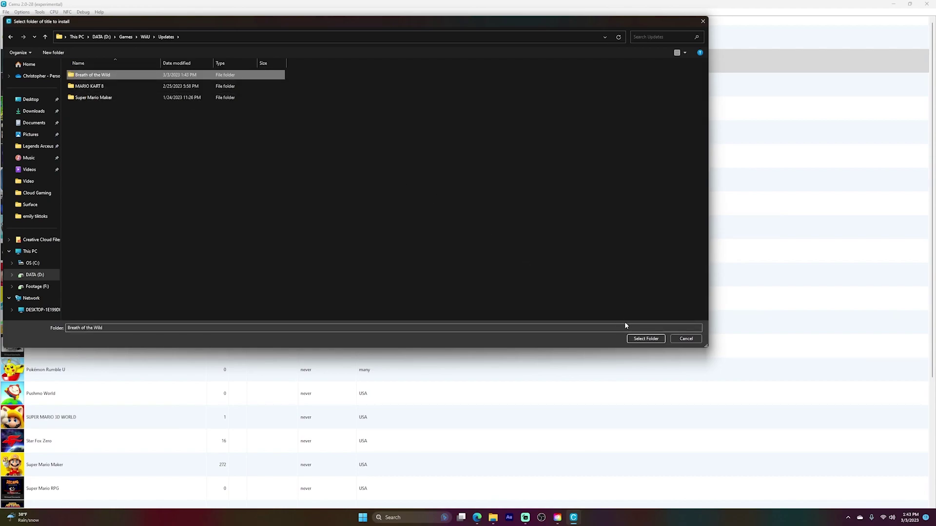
click(641, 339)
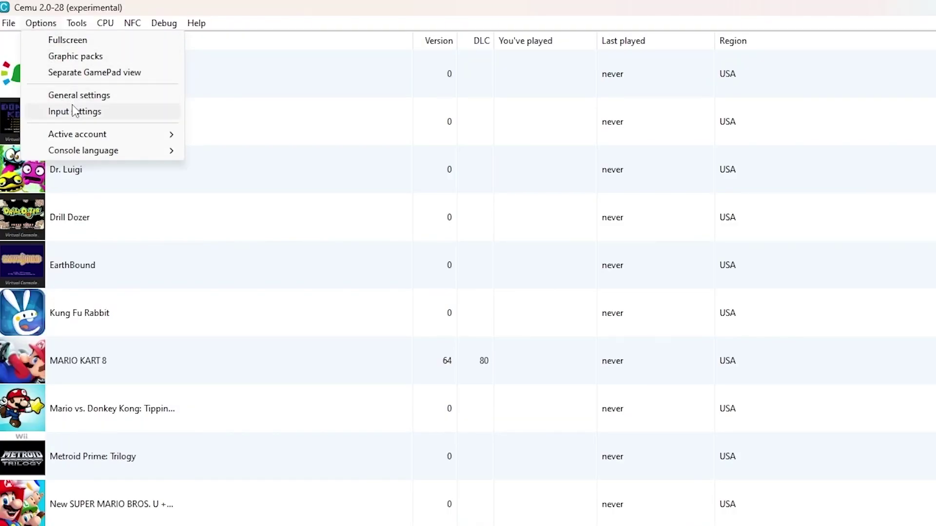
Create the controller profile 'Xbox' emulating a Wii U Pro Controller
click(74, 110)
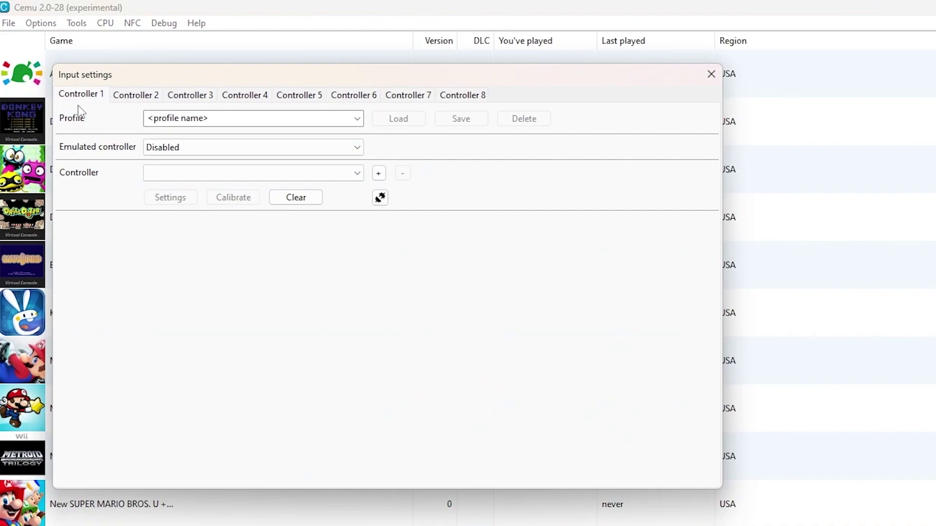
click(358, 120)
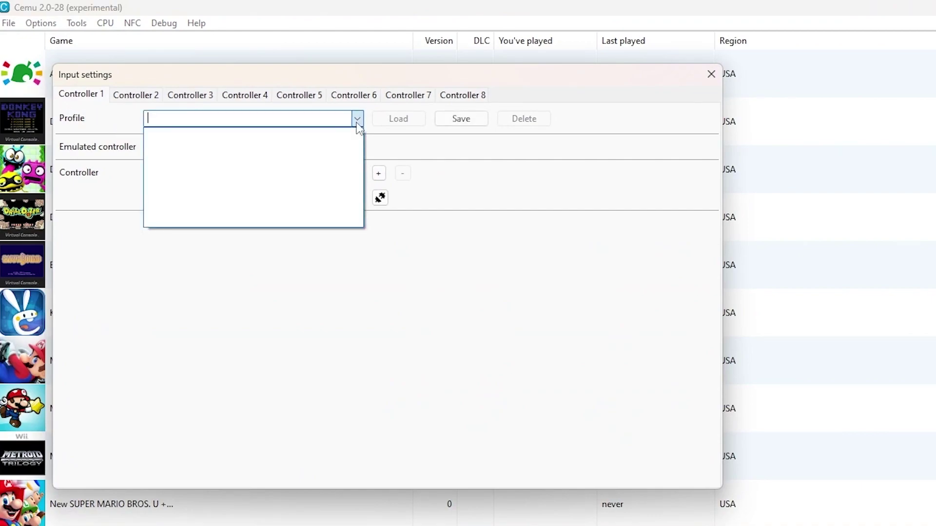
click(301, 120)
text(Xbox)
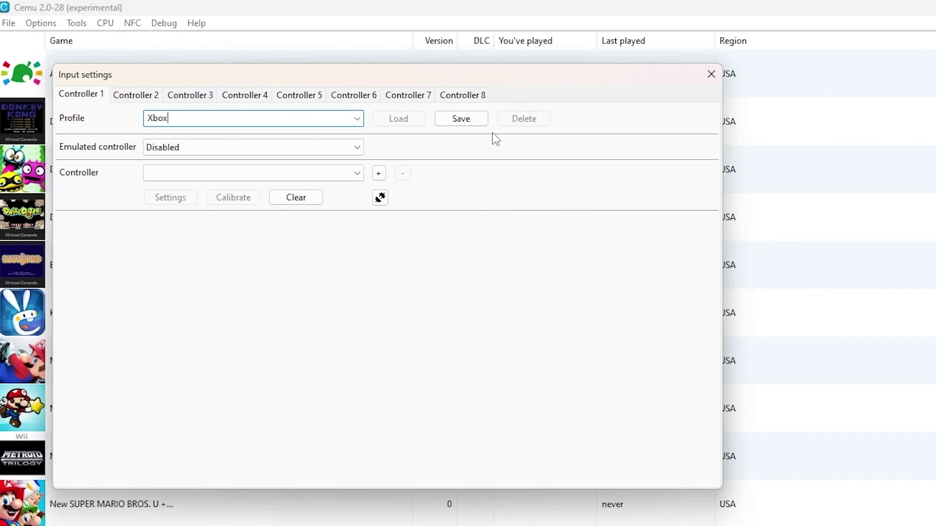
click(336, 150)
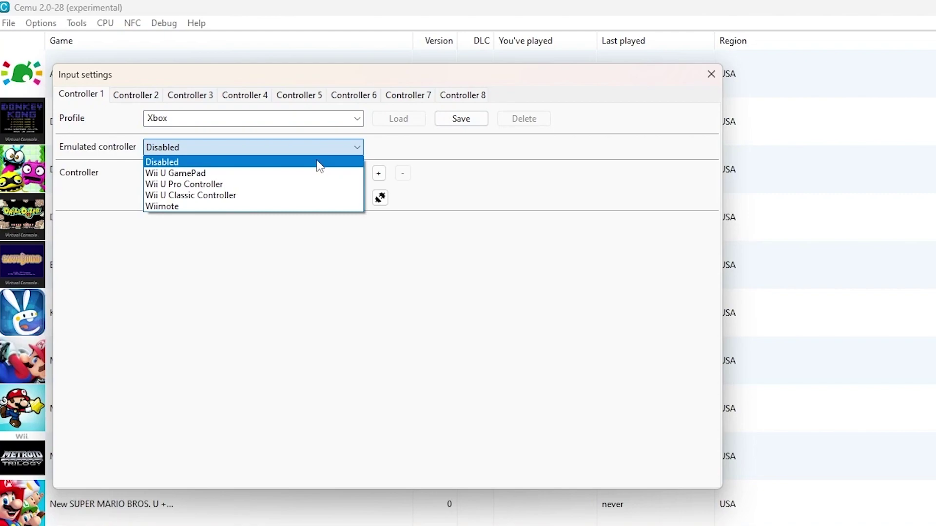
click(298, 184)
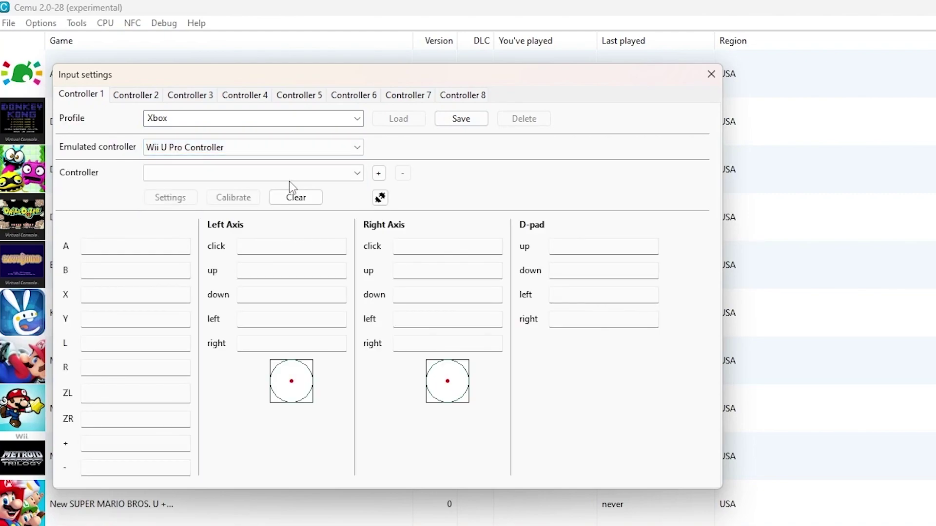
Add XInput Controller 1 as the input device
click(378, 173)
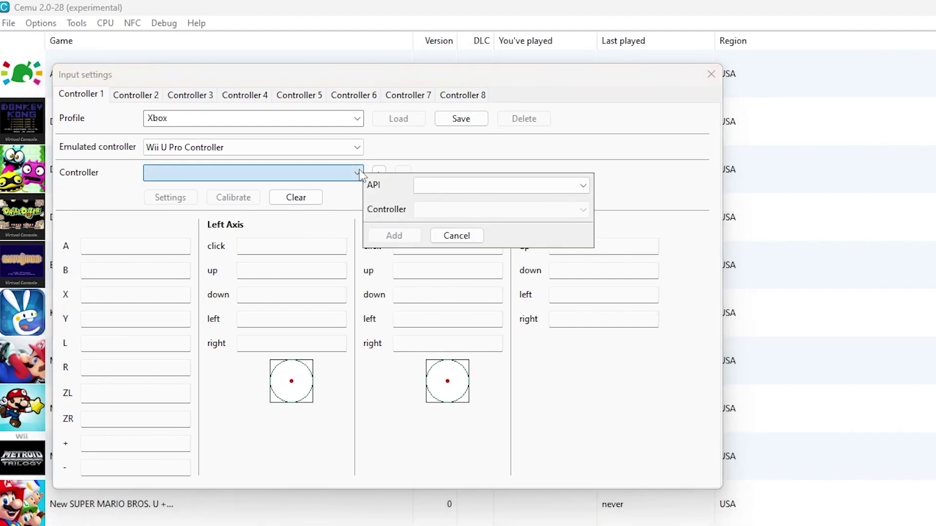
click(425, 187)
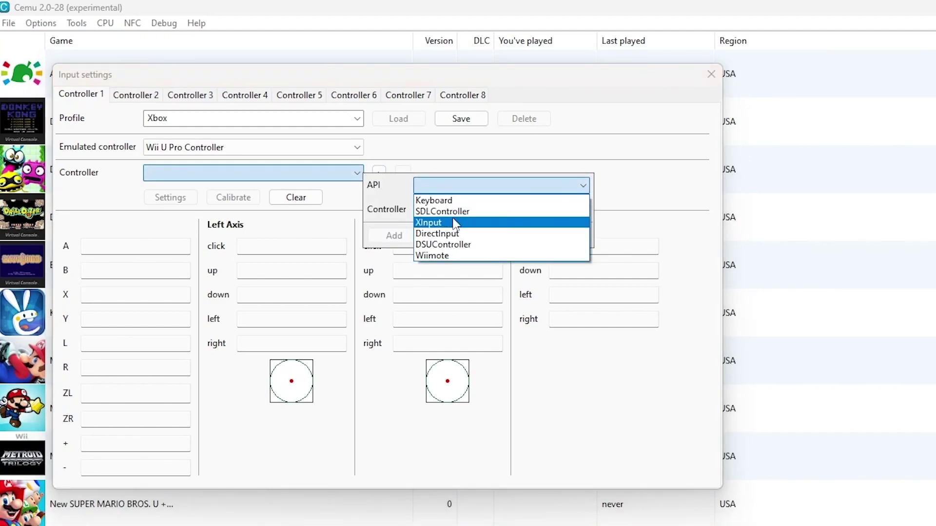
click(438, 223)
click(449, 210)
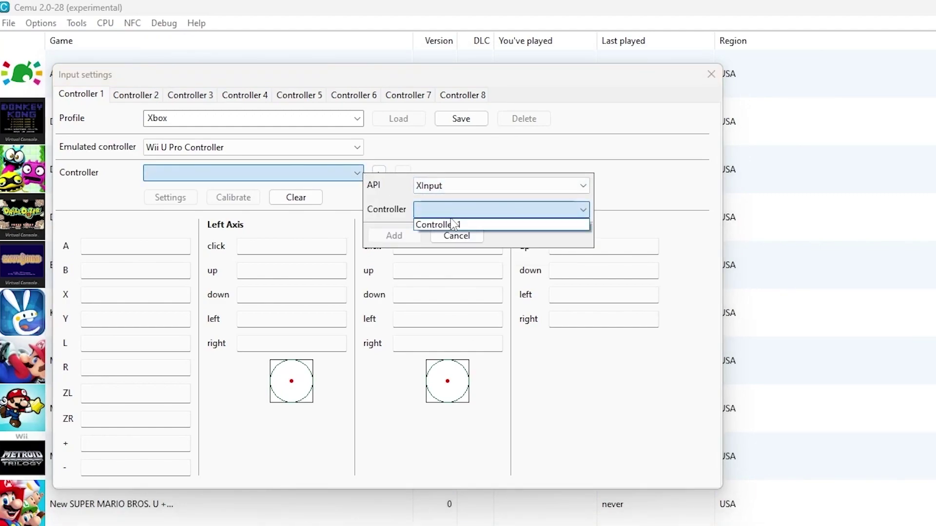
click(455, 225)
click(395, 236)
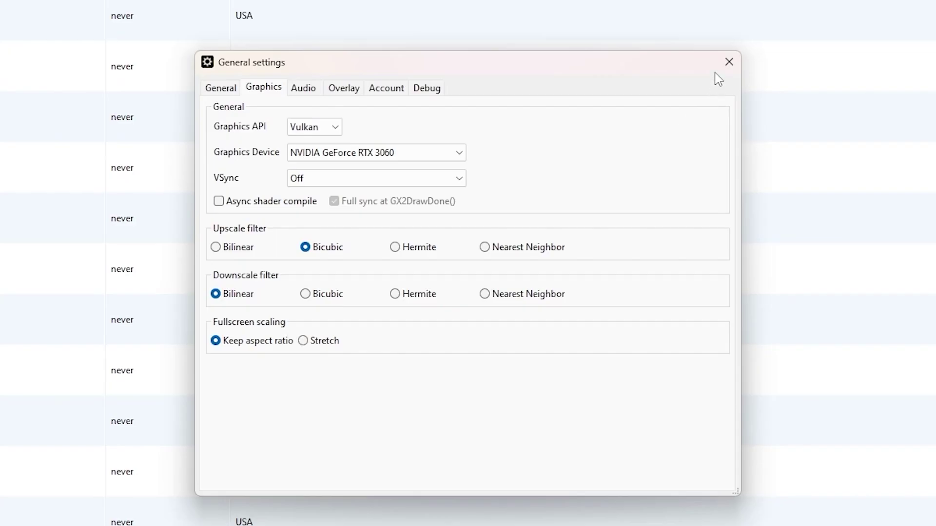
Download the latest community graphic packs and expand Mario Kart 8 Enhancements and Mods
click(95, 54)
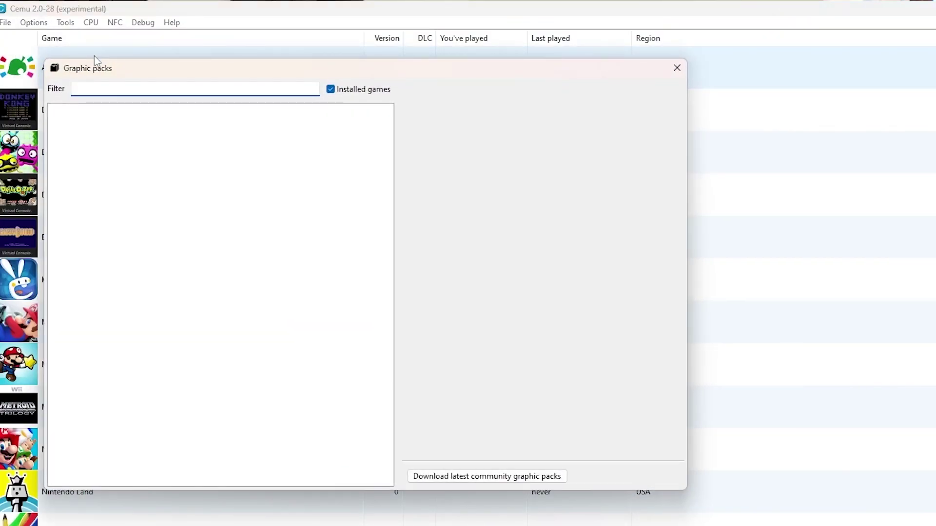
click(550, 476)
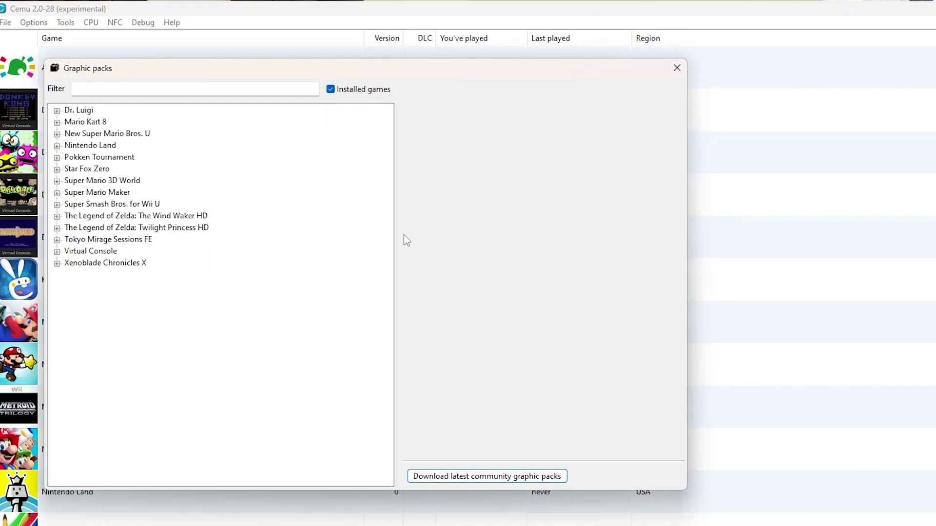
click(57, 122)
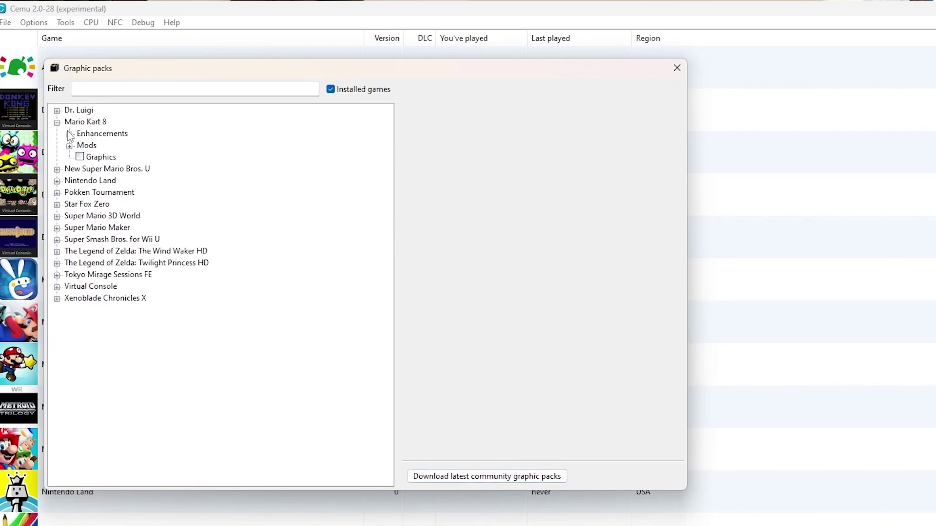
click(68, 134)
click(70, 182)
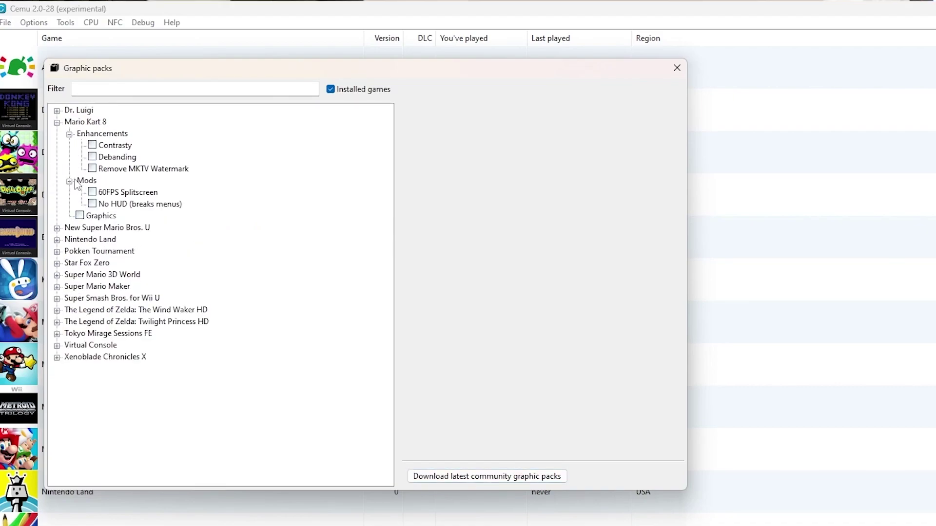
Review the 60FPS Splitscreen, No HUD, Remove MKTV Watermark and Debanding packs
click(144, 195)
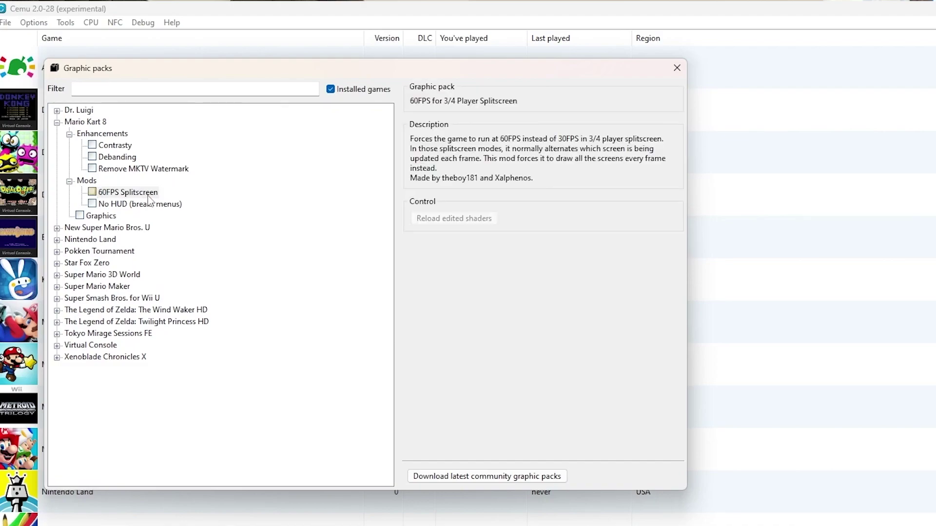
click(153, 206)
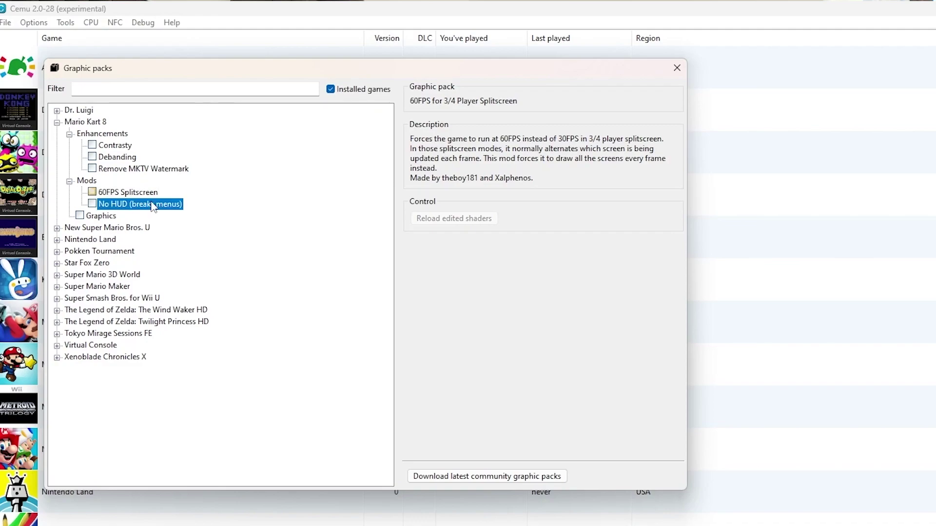
click(142, 170)
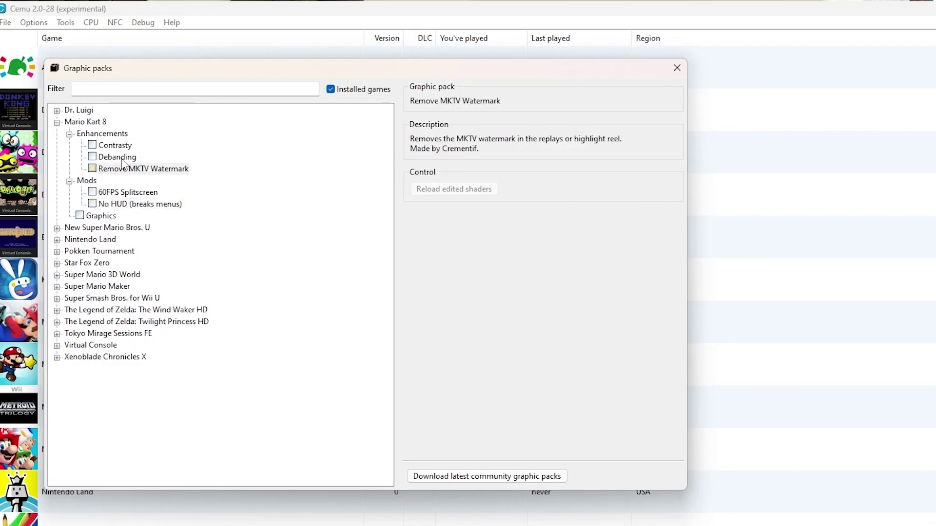
click(119, 160)
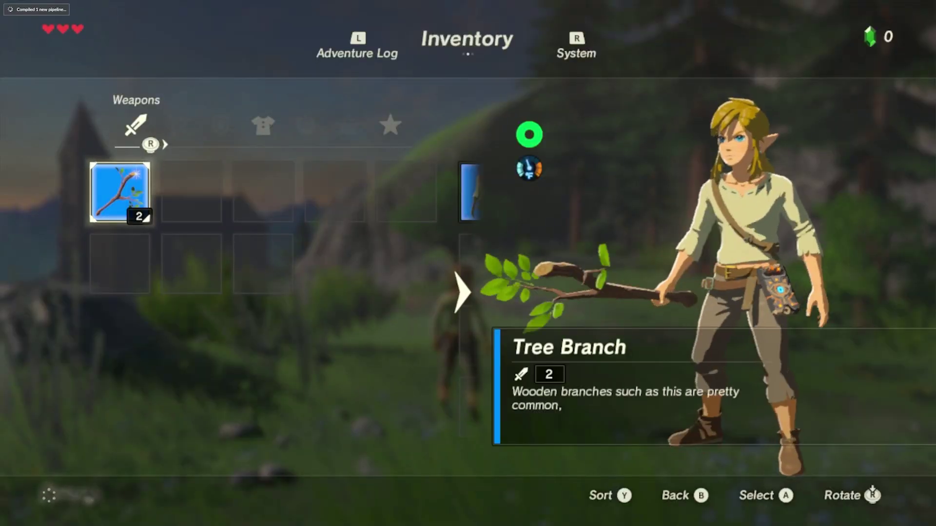
Equip the Tree Branch from the inventory, resume play and swing it
key(Return)
key(Return)
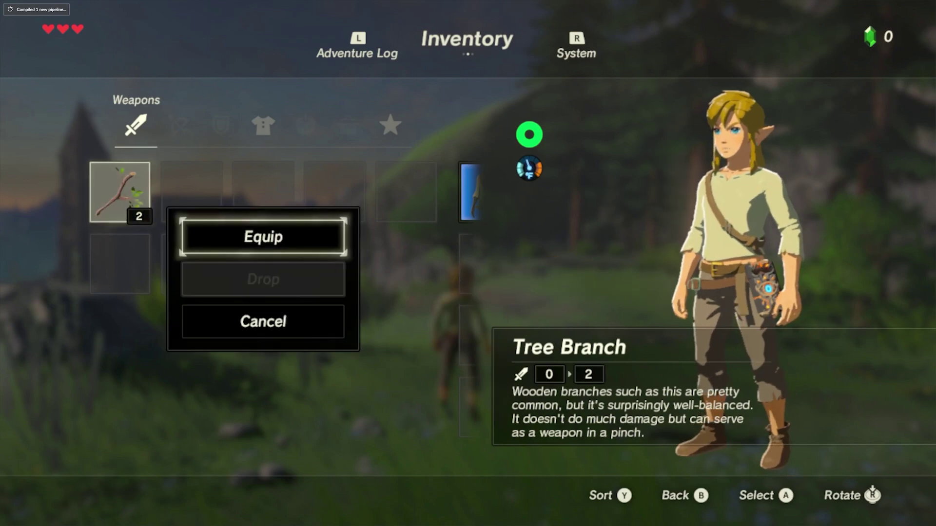
key(Escape)
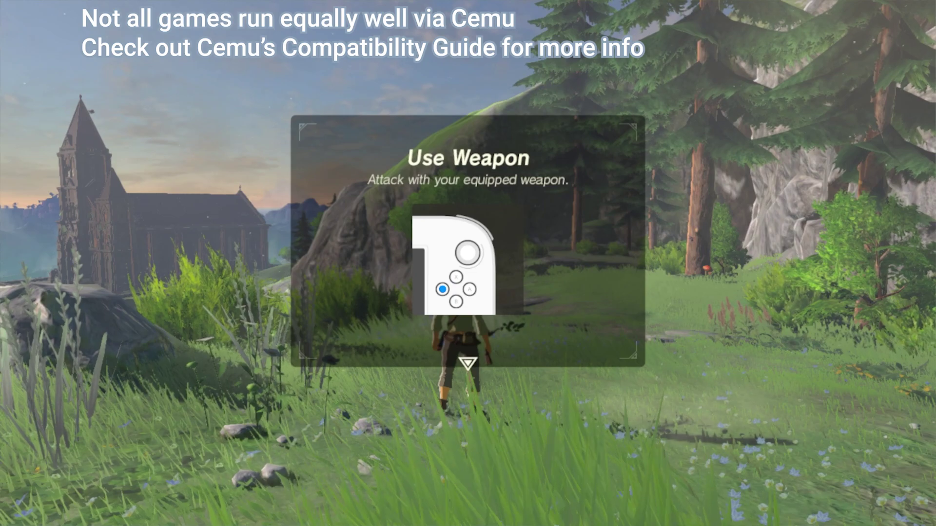
key(Return)
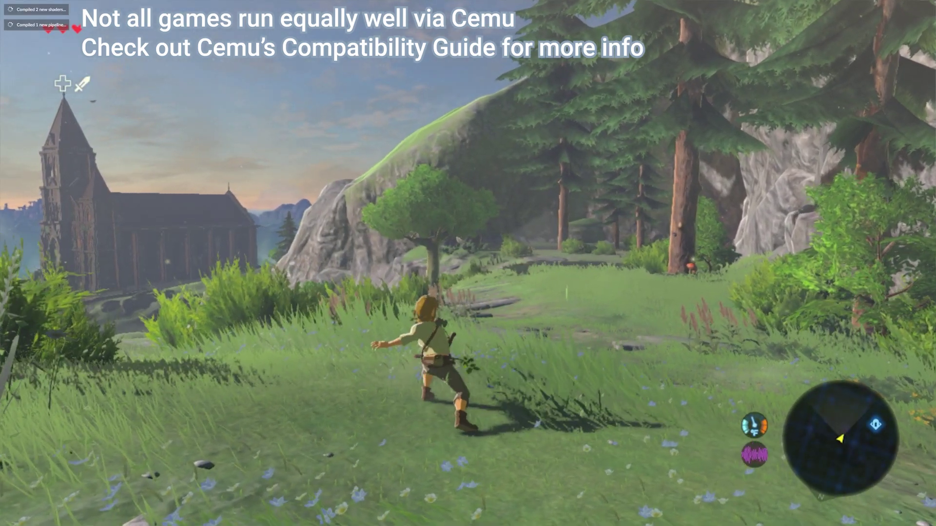